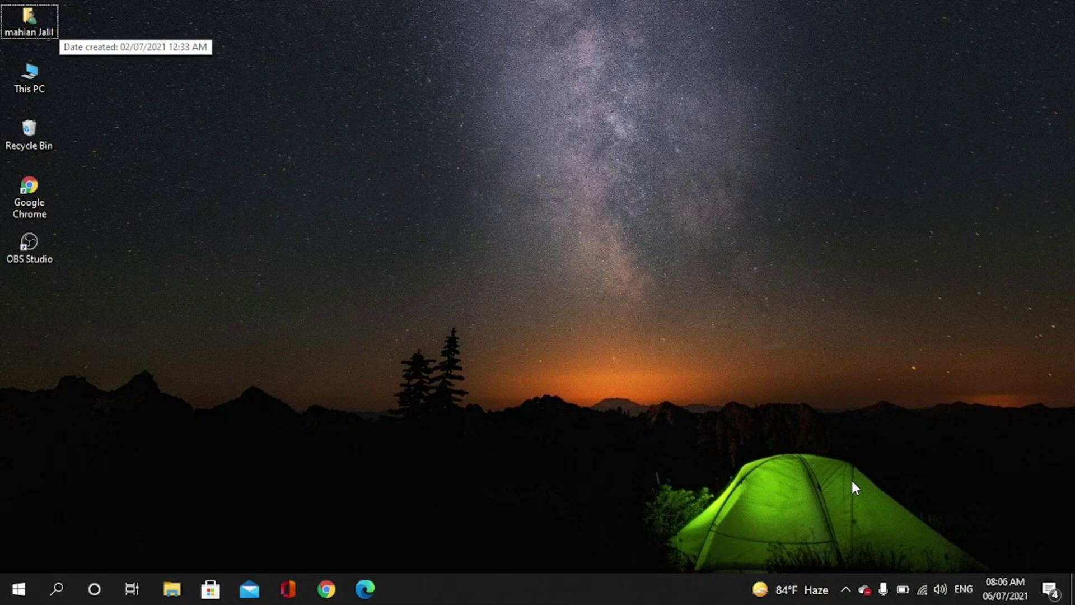
- Launch Chrome and load the router login page at 192.168.0.1
{"action": "left_click", "coordinate": [328, 589]}
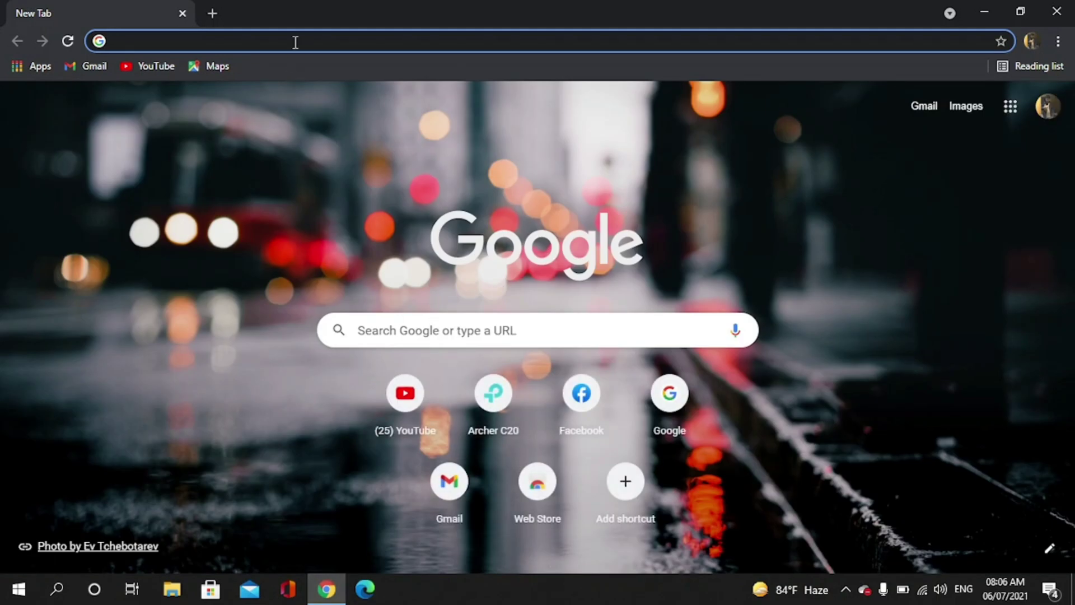
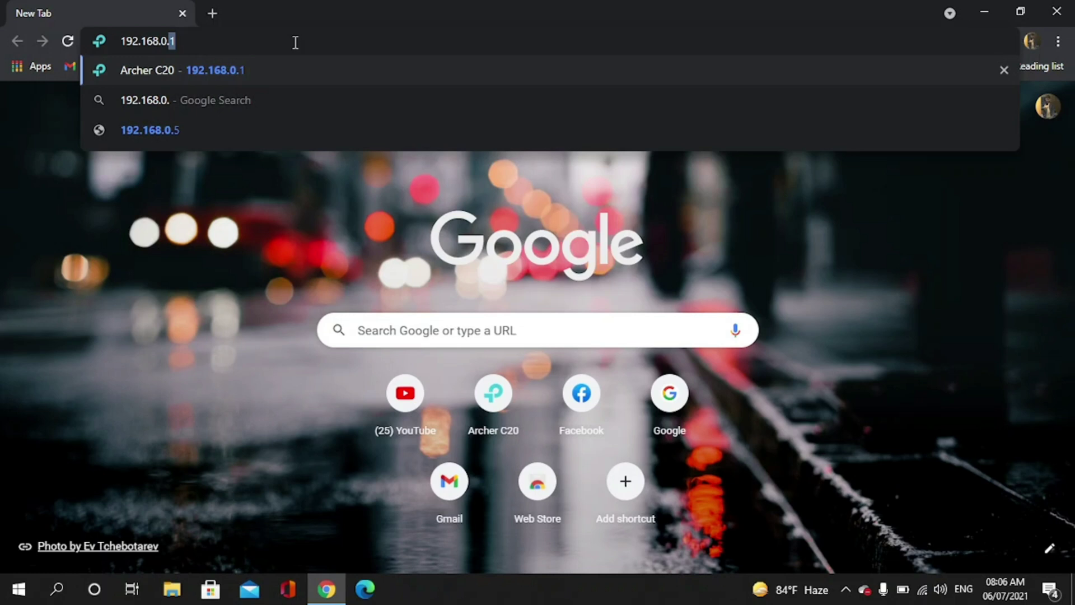
{"action": "key", "text": "Return"}
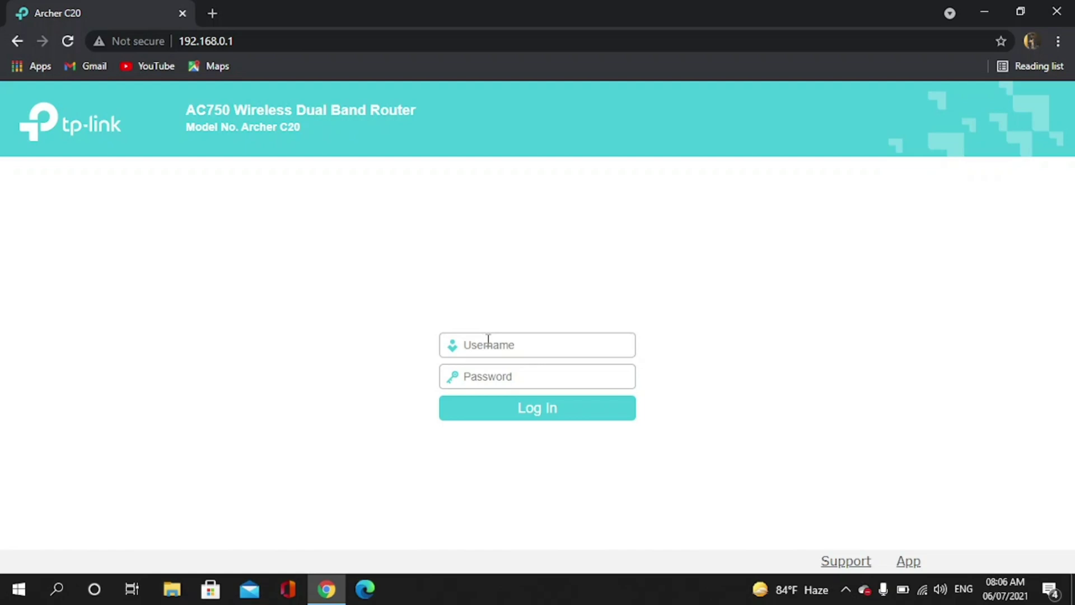
- Log in as admin and dismiss Chrome's password breach warning
{"action": "key", "text": "Tab"}
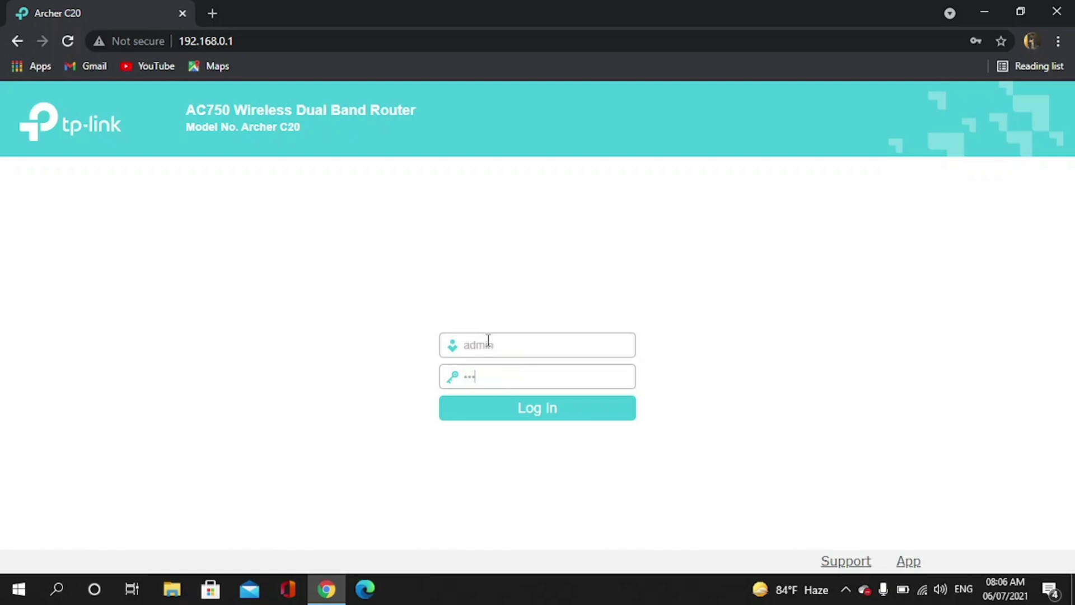
{"action": "key", "text": "Return"}
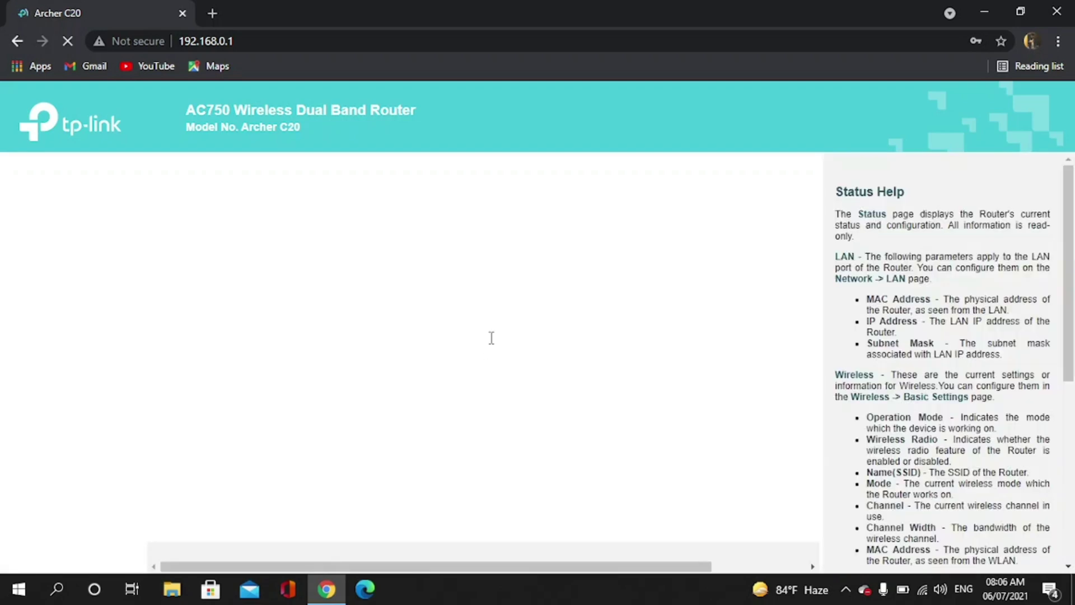
{"action": "left_click", "coordinate": [676, 251]}
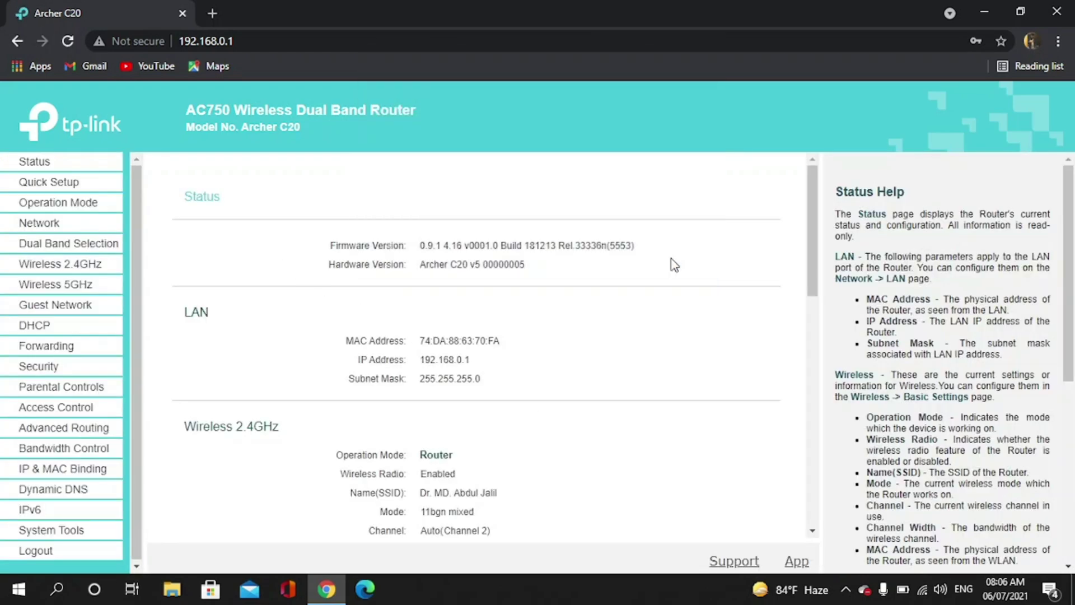
- Run Quick Setup through Wireless Router mode and Auto-Detect to the PPPoE step
{"action": "left_click", "coordinate": [81, 186]}
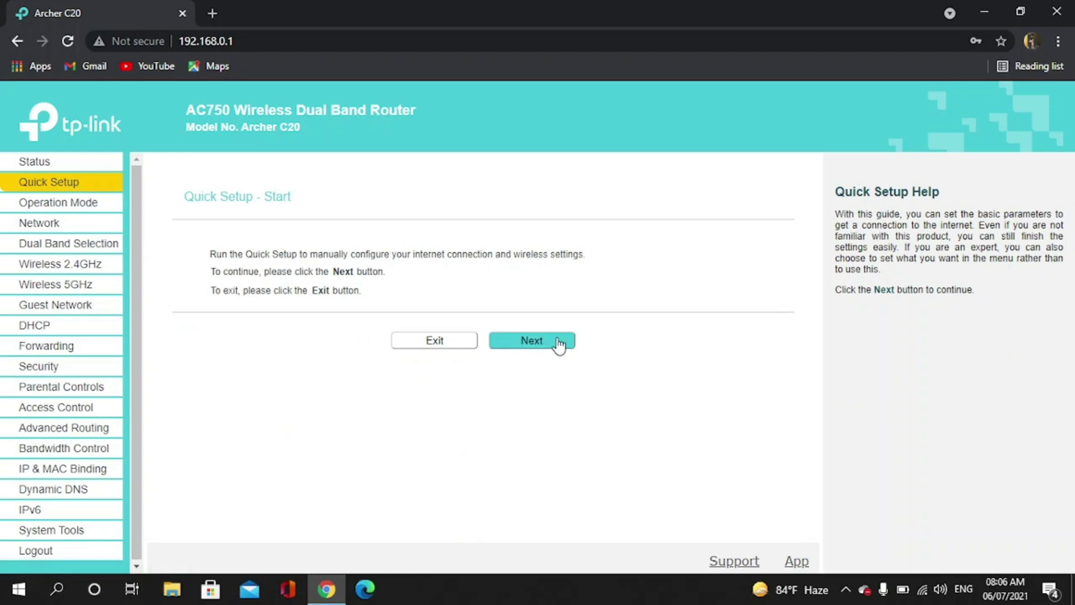
{"action": "left_click", "coordinate": [532, 340]}
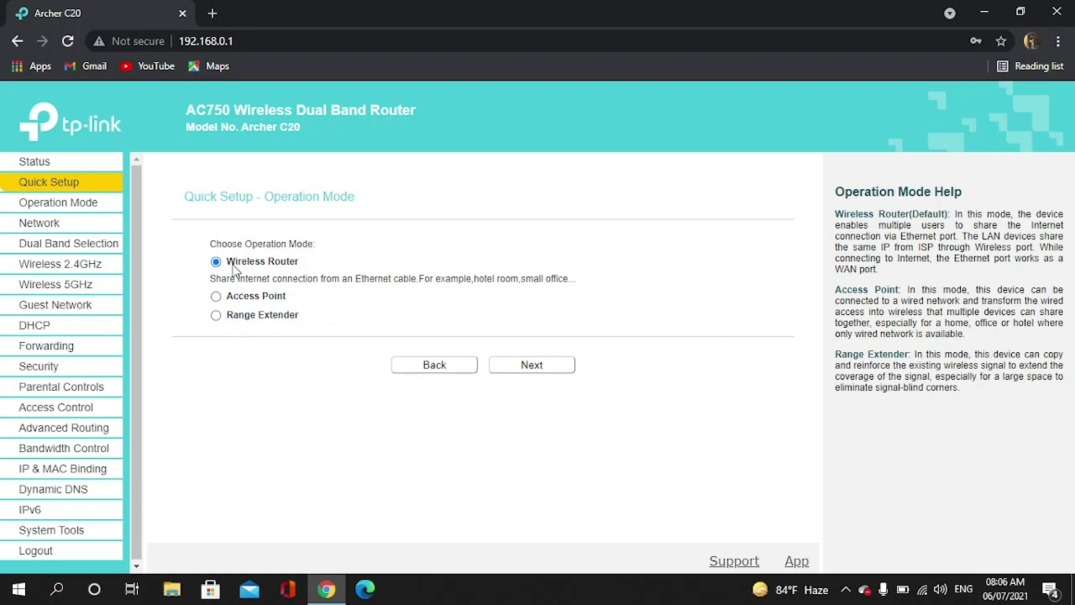
{"action": "left_click", "coordinate": [532, 367]}
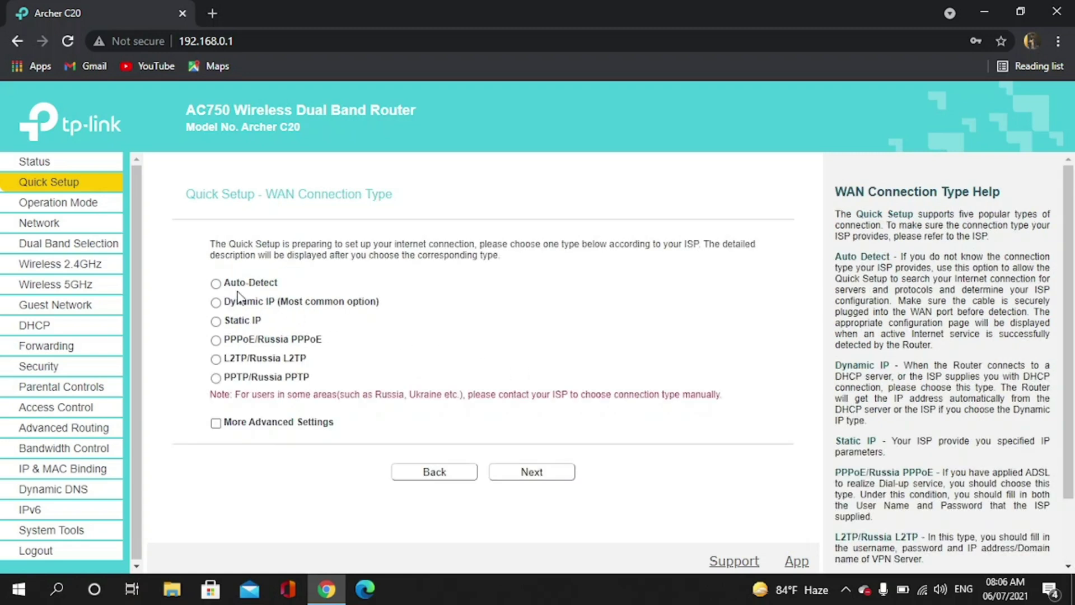
{"action": "left_click", "coordinate": [217, 284]}
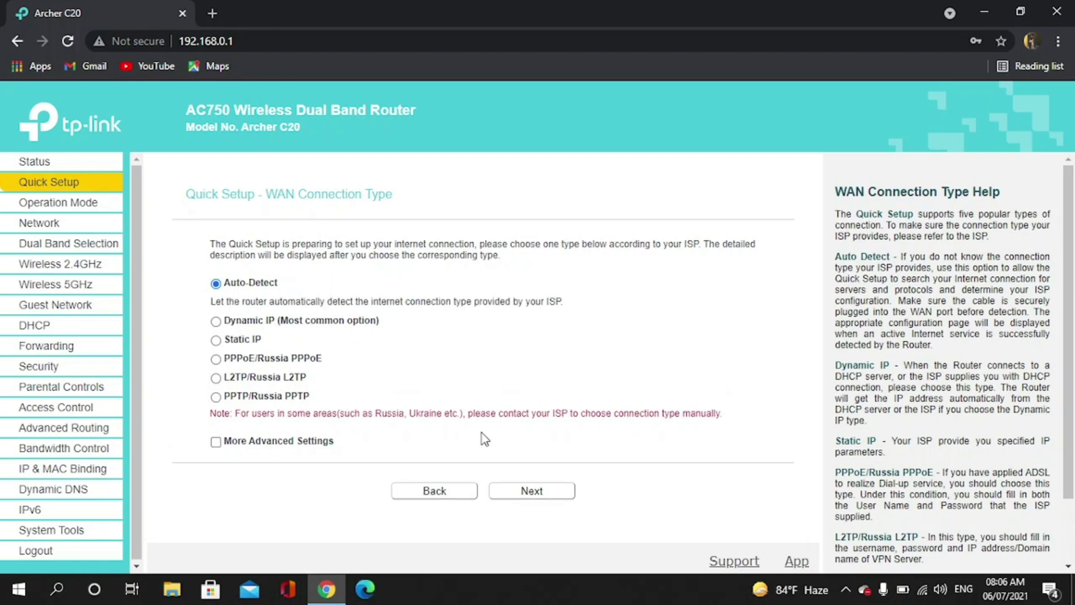
{"action": "left_click", "coordinate": [538, 494]}
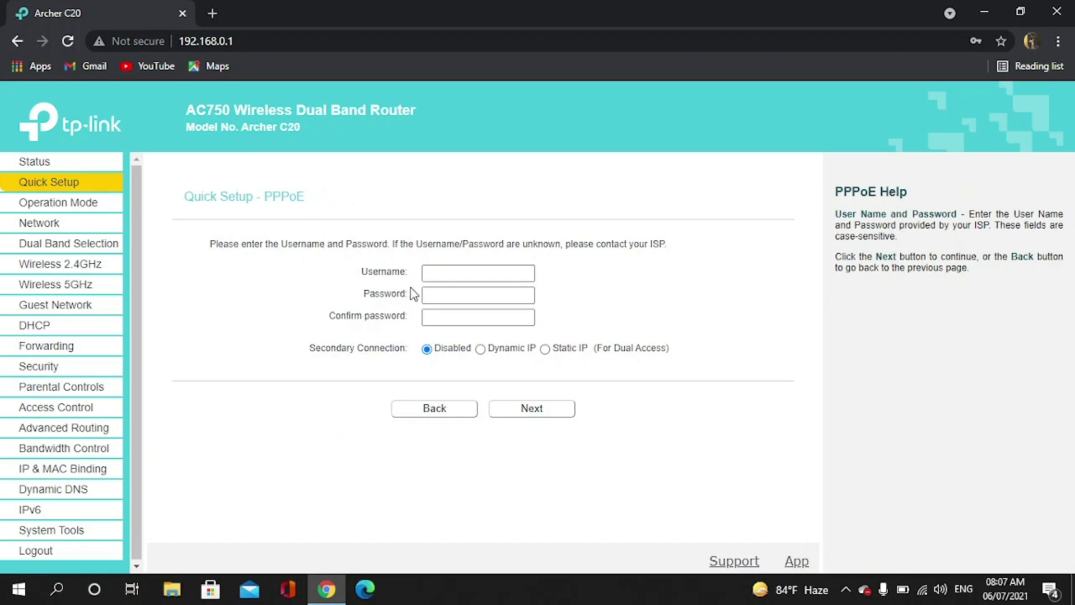
- Focus the PPPoE username and password fields ready for entry
{"action": "left_click", "coordinate": [437, 273]}
{"action": "left_click", "coordinate": [357, 270]}
{"action": "left_click", "coordinate": [435, 273]}
{"action": "left_click", "coordinate": [393, 286]}
{"action": "left_click", "coordinate": [436, 273]}
{"action": "left_click", "coordinate": [383, 298]}
{"action": "left_click", "coordinate": [434, 299]}
{"action": "left_click", "coordinate": [292, 252]}
{"action": "left_click", "coordinate": [465, 275]}
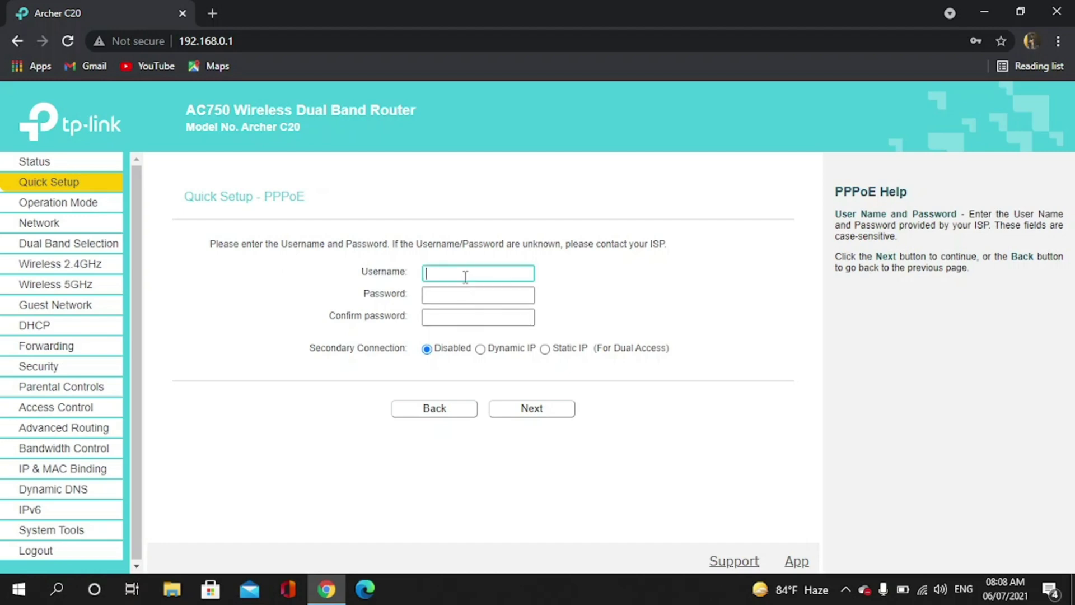
{"action": "left_click", "coordinate": [464, 293]}
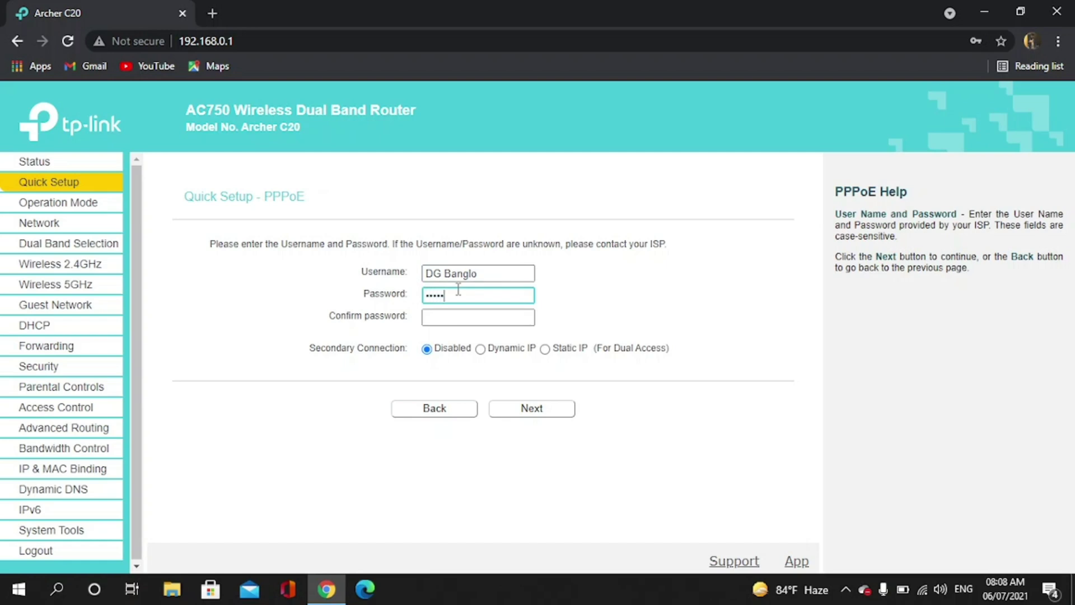
{"action": "left_click", "coordinate": [452, 315]}
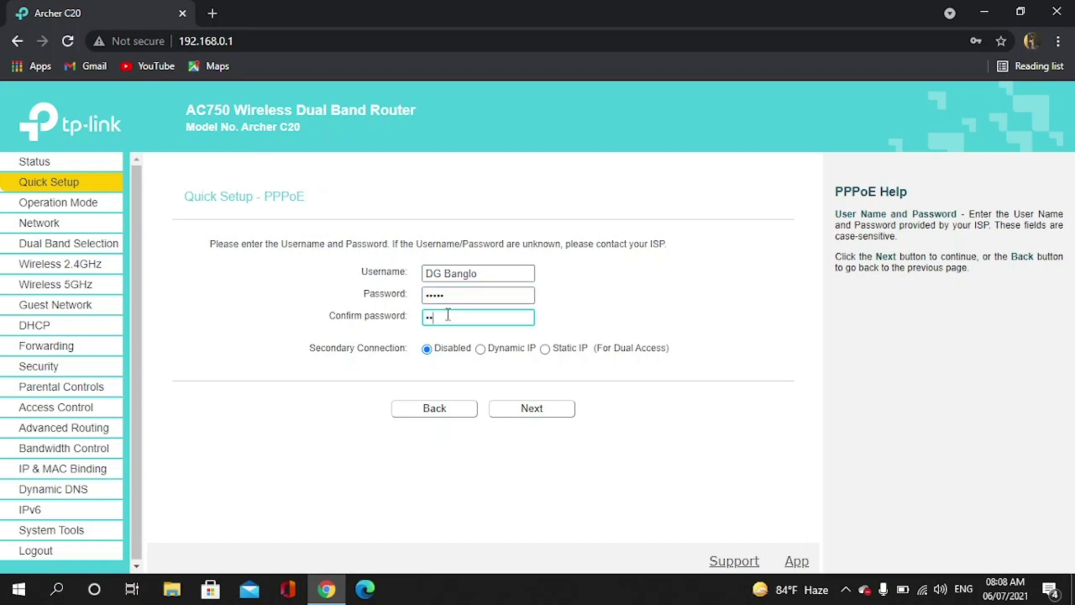
- Submit the credentials, decline saving the password, keep both bands enabled and accept the 2.4GHz settings
{"action": "left_click", "coordinate": [531, 408]}
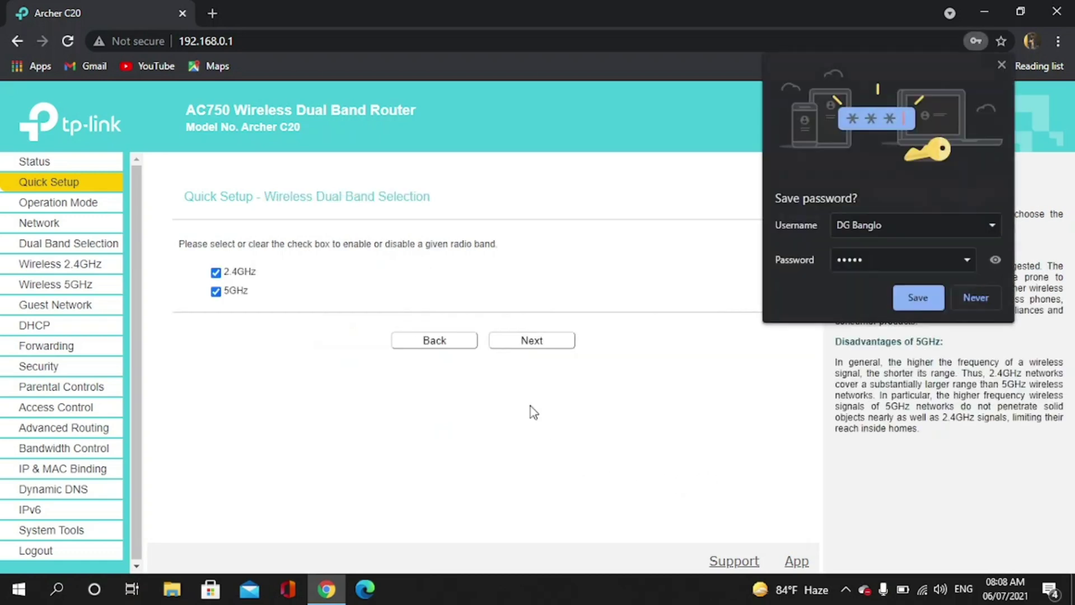
{"action": "left_click", "coordinate": [976, 298]}
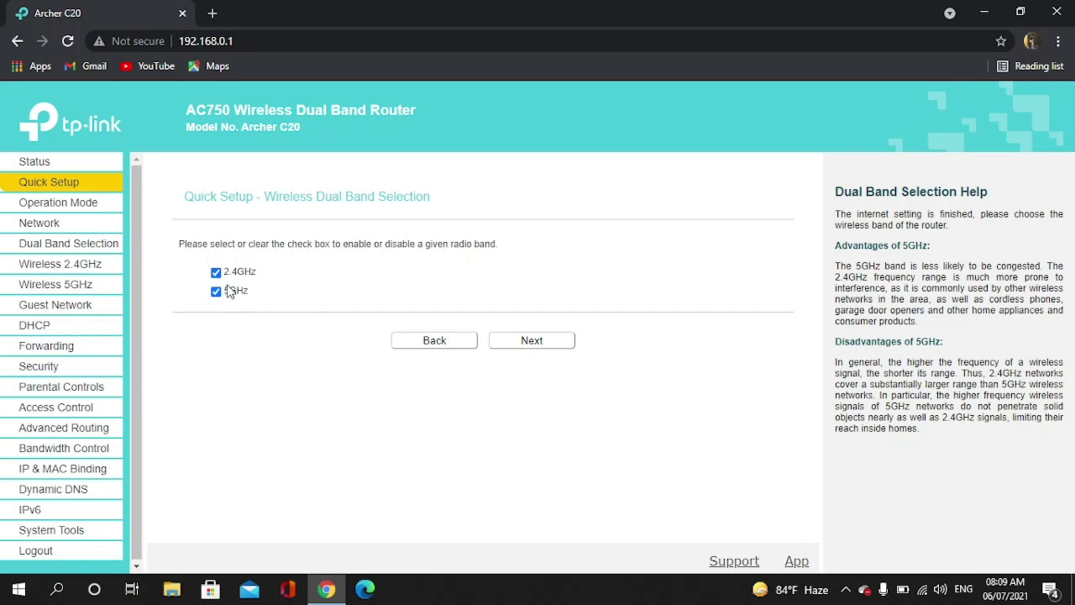
{"action": "left_click", "coordinate": [531, 340]}
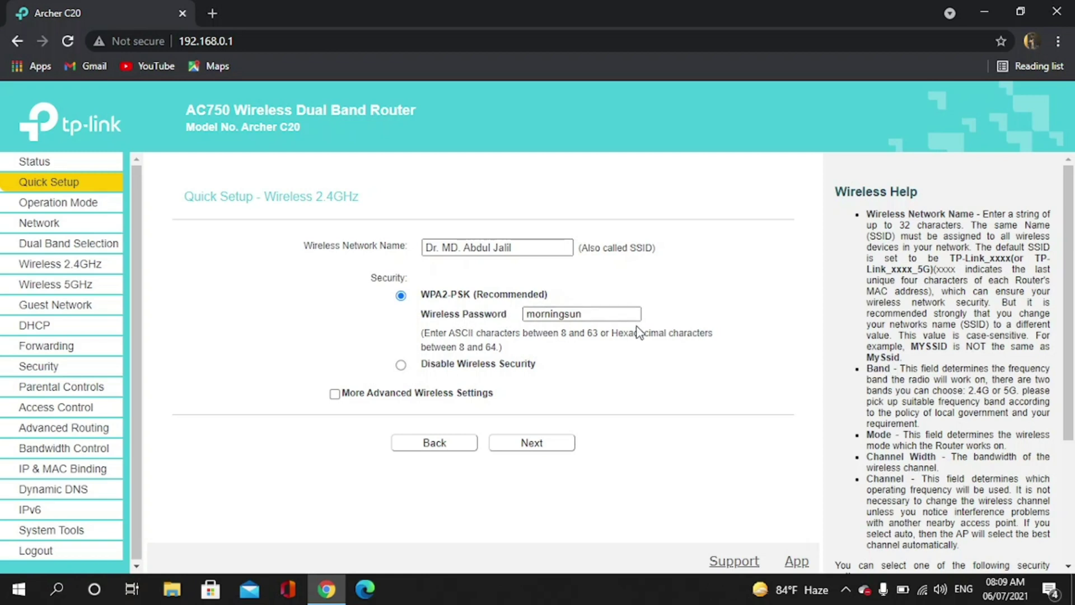
{"action": "left_click", "coordinate": [557, 446]}
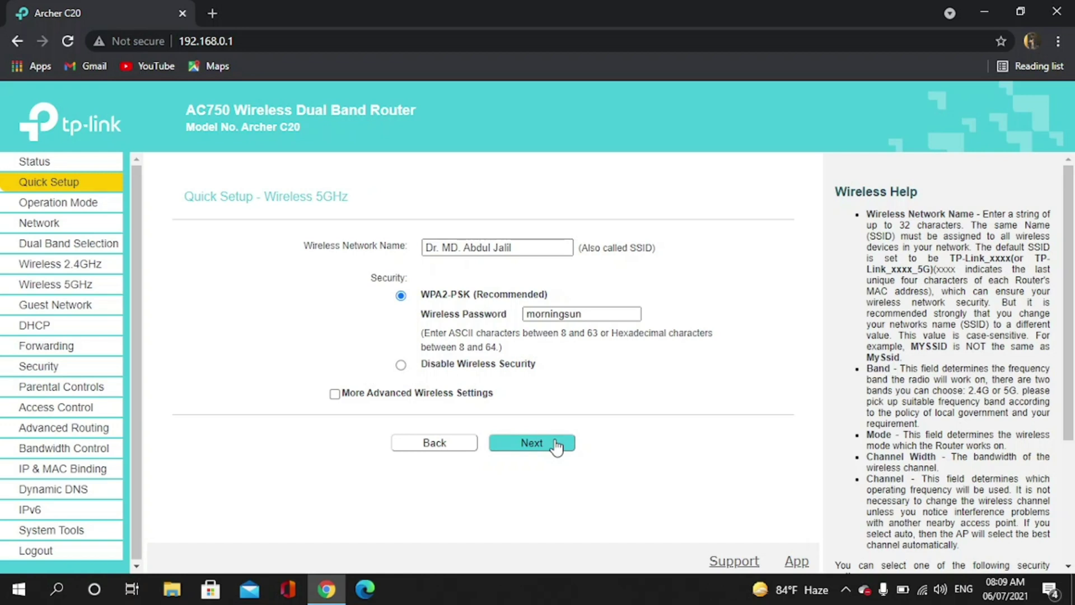
- Accept the 5GHz settings, save the Quick Setup configuration and close Chrome
{"action": "left_click", "coordinate": [554, 445]}
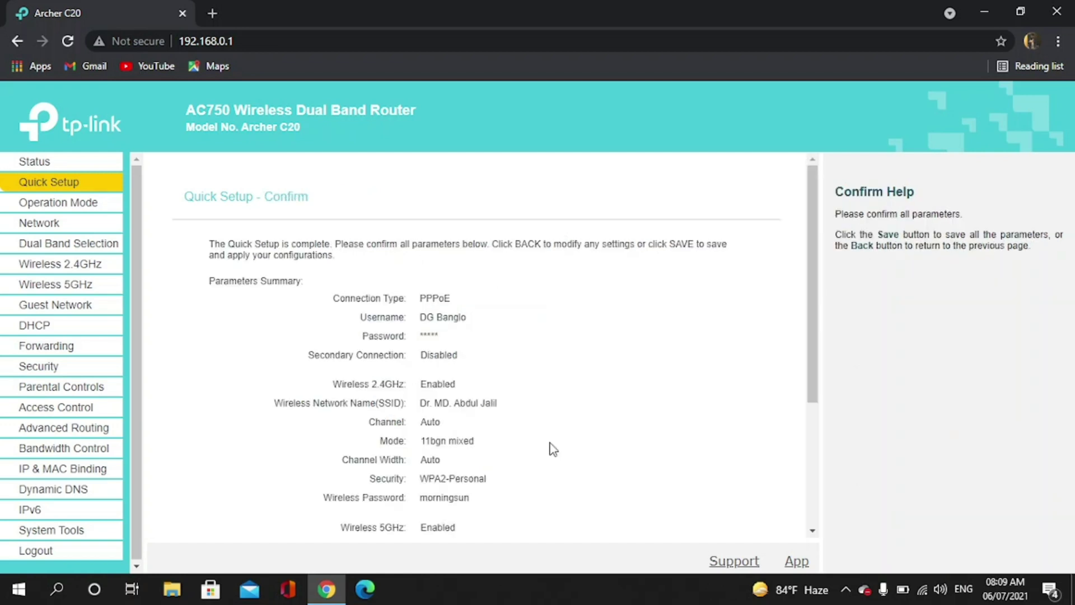
{"action": "scroll", "coordinate": [552, 448], "scroll_direction": "down", "scroll_amount": 5}
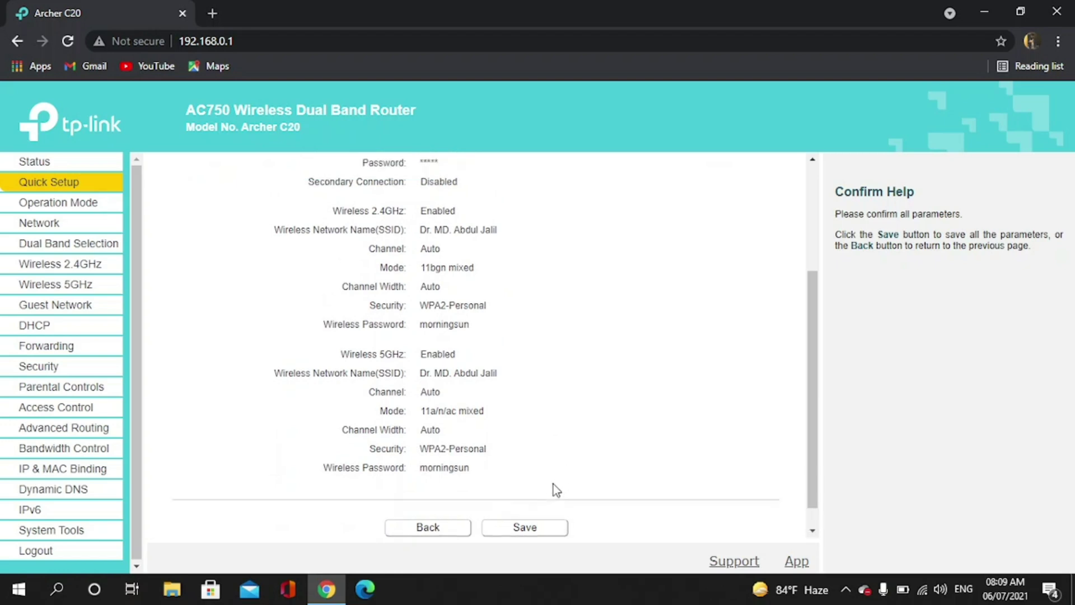
{"action": "scroll", "coordinate": [552, 481], "scroll_direction": "up", "scroll_amount": 5}
{"action": "scroll", "coordinate": [552, 481], "scroll_direction": "down", "scroll_amount": 5}
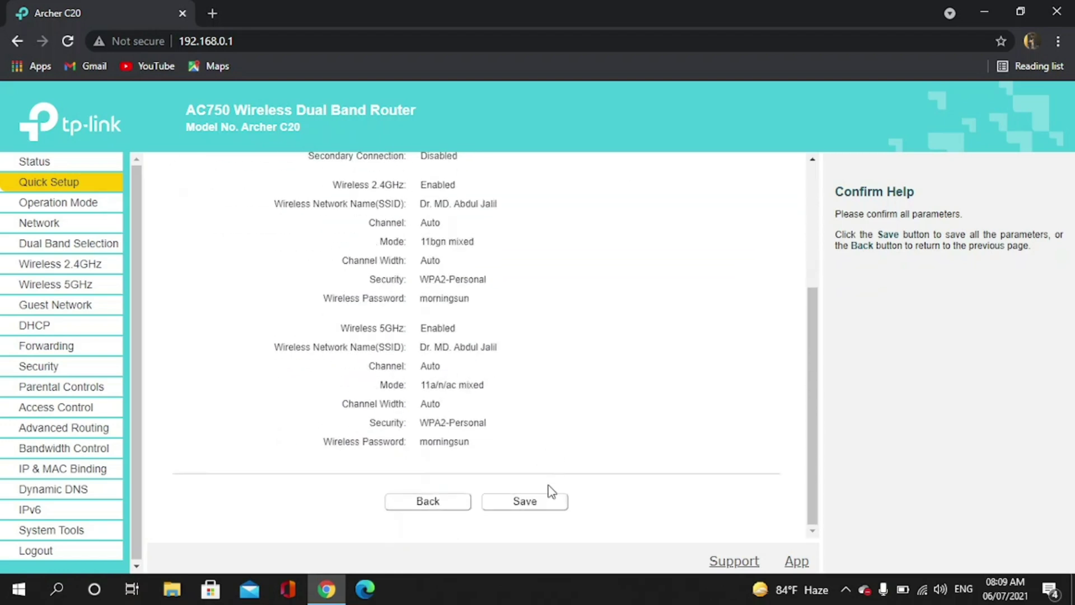
{"action": "left_click", "coordinate": [546, 501]}
{"action": "left_click", "coordinate": [537, 501]}
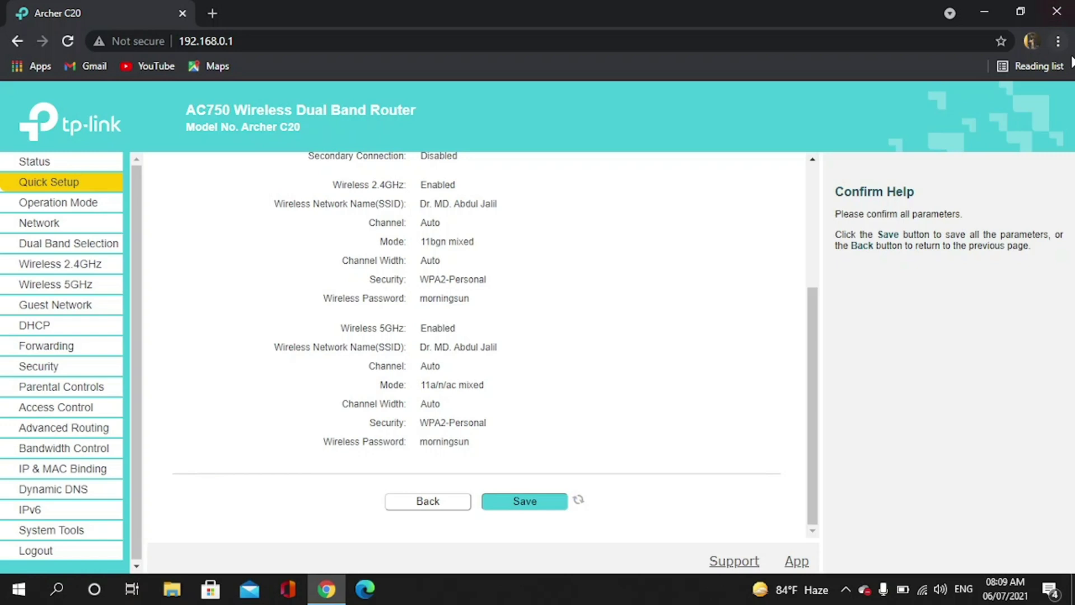
{"action": "left_click", "coordinate": [1058, 11]}
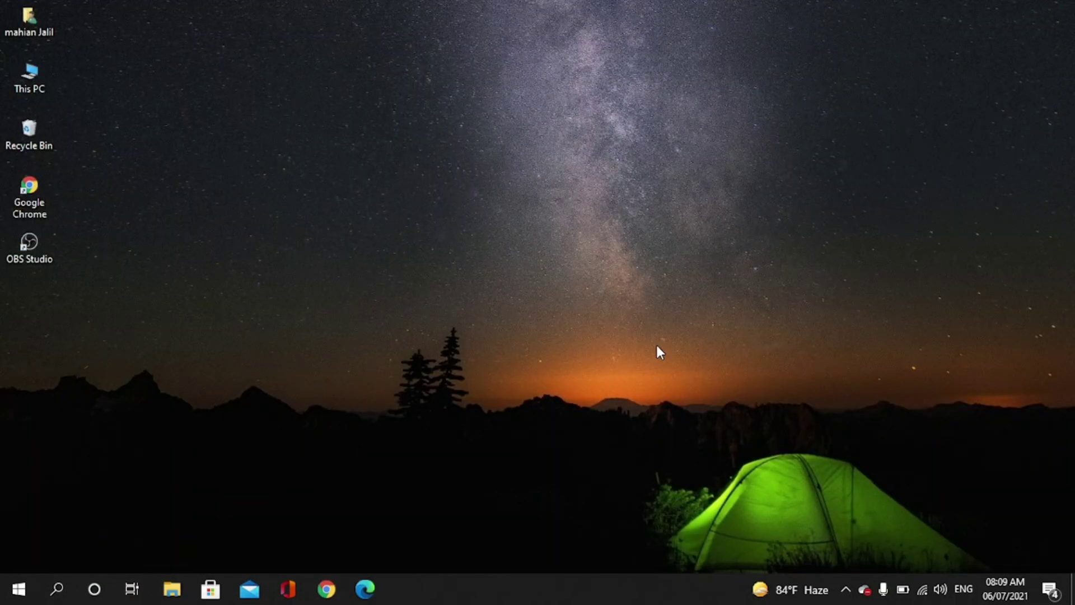